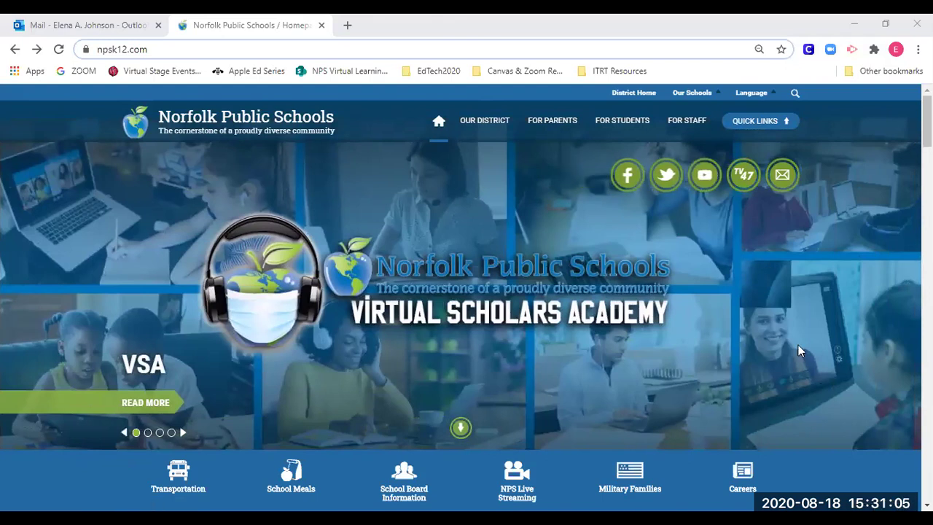
- Go from the district homepage through For Staff > Zoom to the Zoom Conferencing portal
{"action": "mouse_move", "coordinate": [687, 124]}
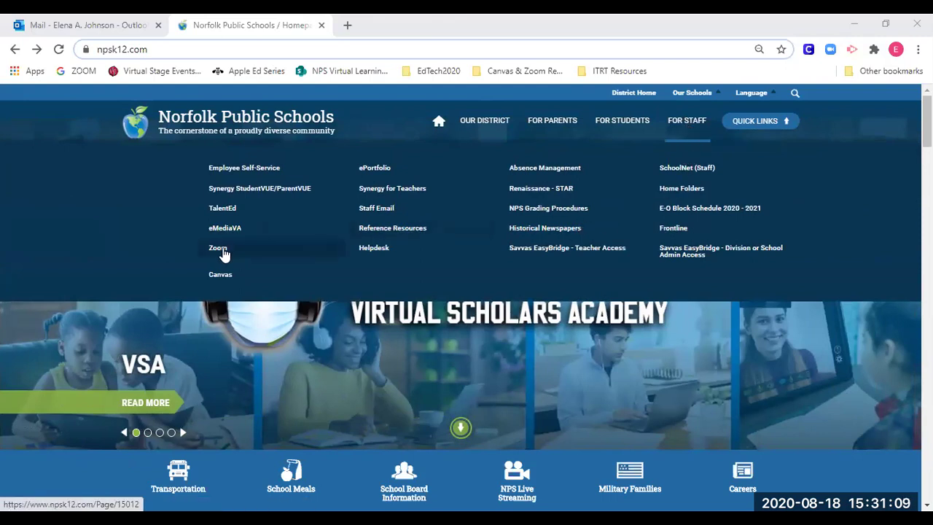
{"action": "left_click", "coordinate": [221, 250]}
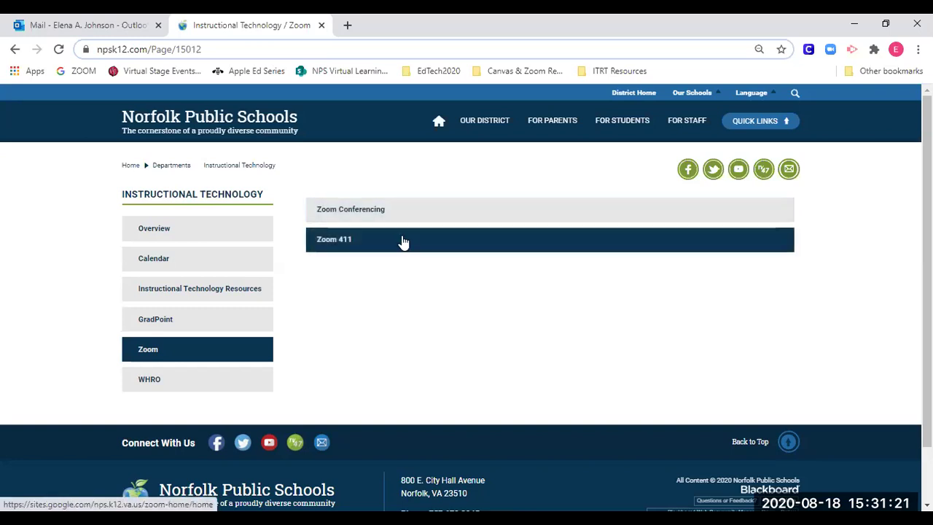
{"action": "left_click", "coordinate": [413, 215]}
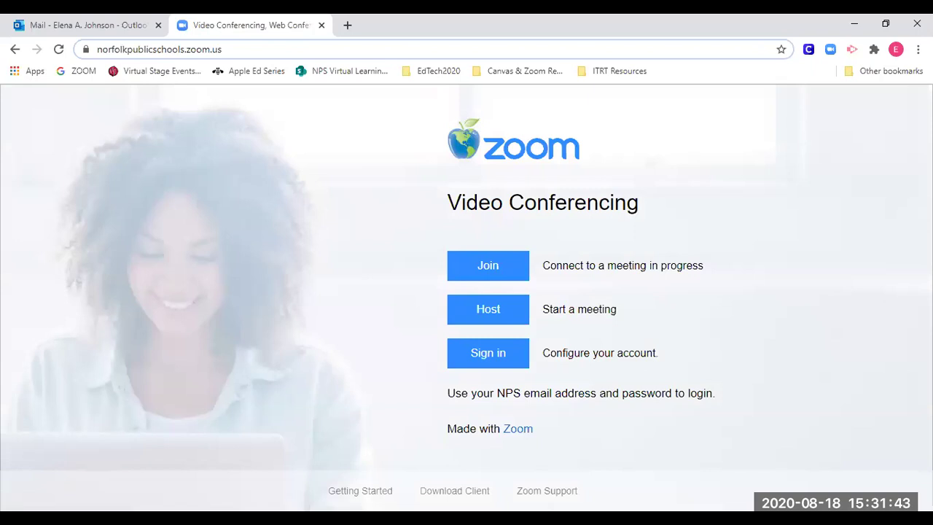
- Sign in to the Zoom portal with the district staff e-mail and account password
{"action": "left_click", "coordinate": [493, 364]}
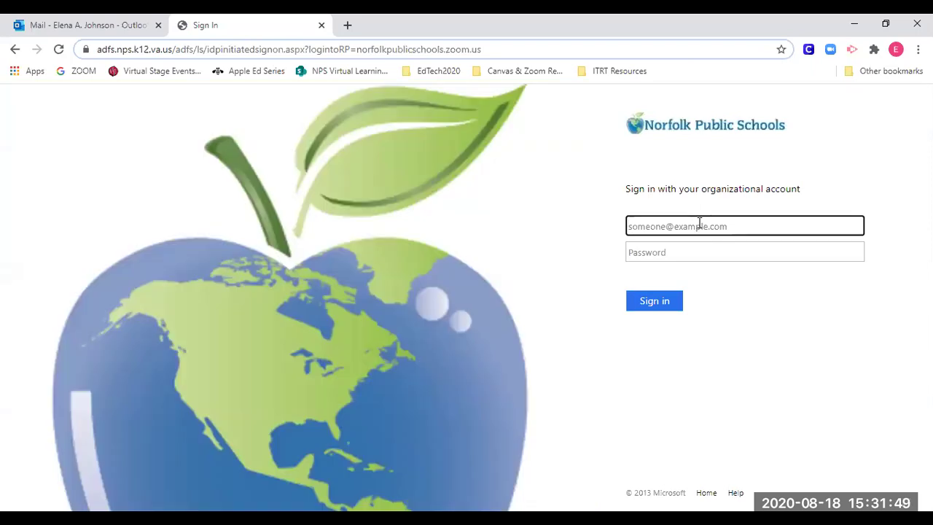
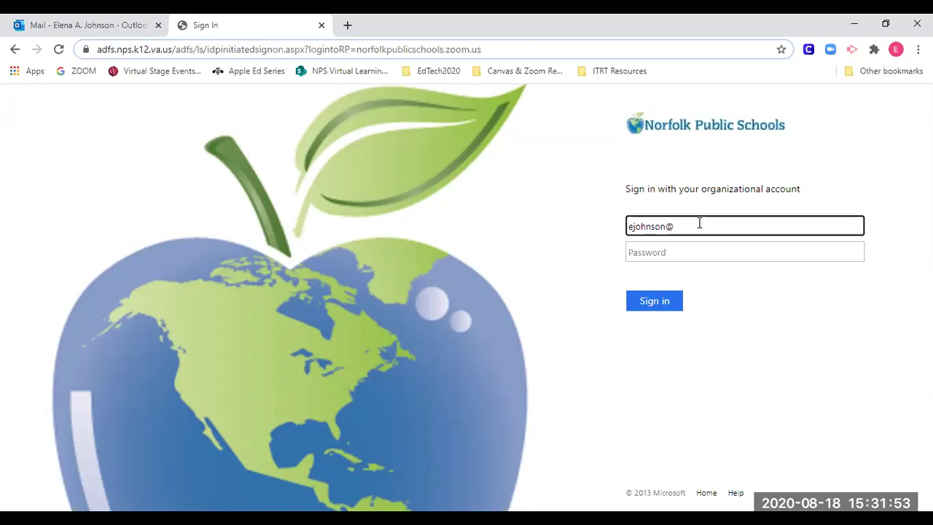
{"action": "key", "text": "Tab"}
{"action": "type", "text": "••••"}
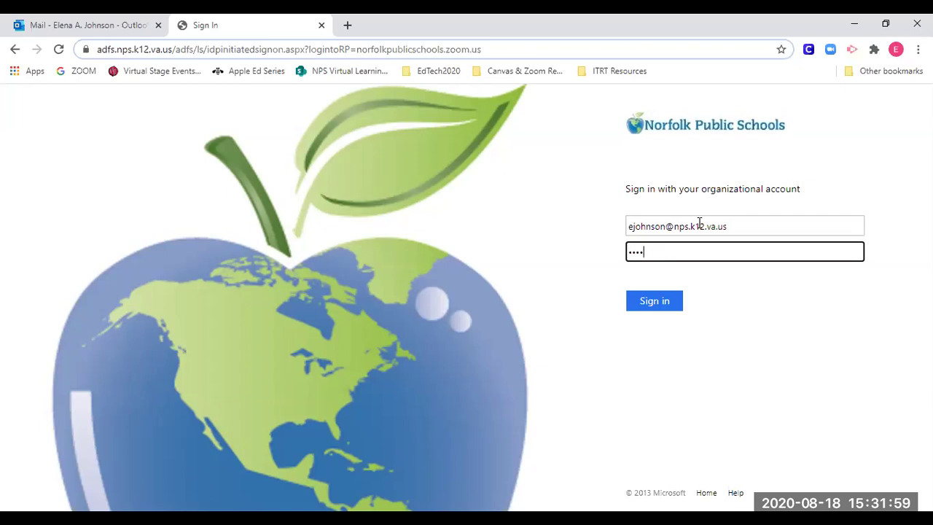
{"action": "type", "text": "•••"}
{"action": "key", "text": "Return"}
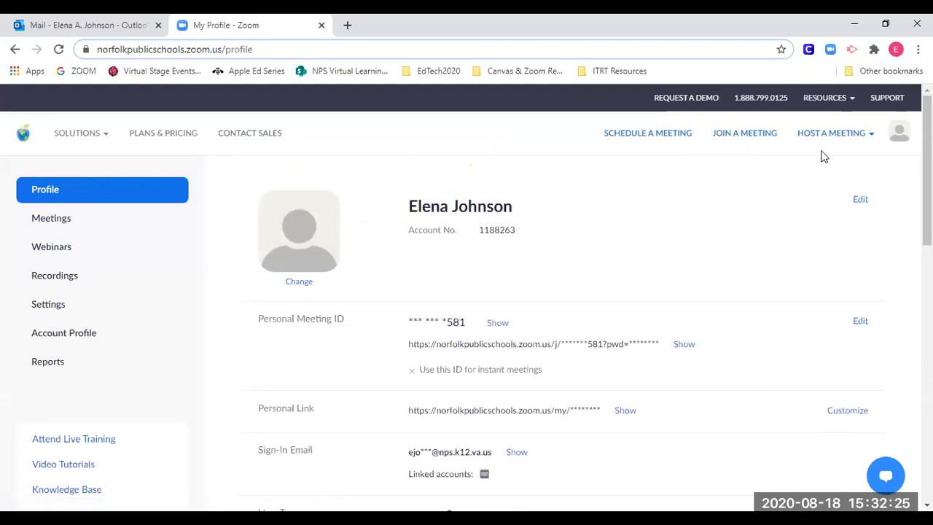
- Start a new scheduled meeting and append the host's surname to the default topic
{"action": "left_click", "coordinate": [663, 138]}
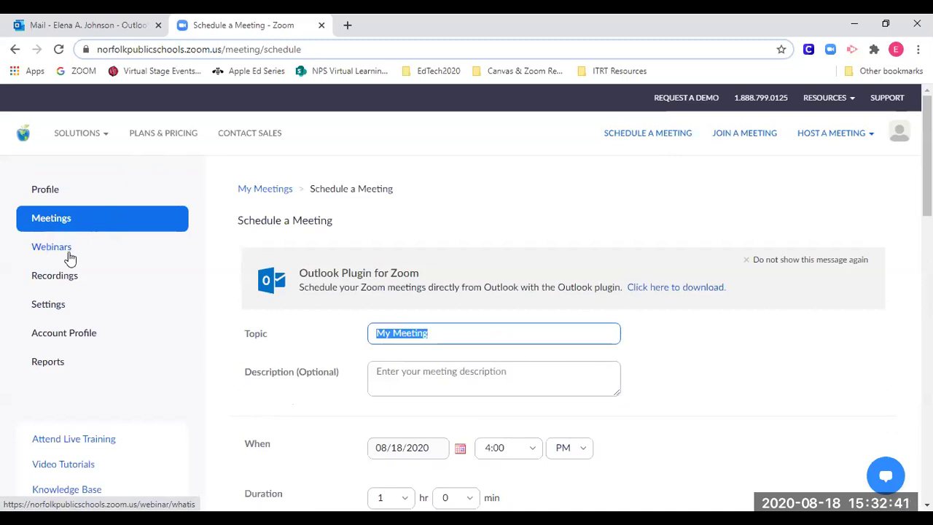
{"action": "left_click", "coordinate": [467, 334]}
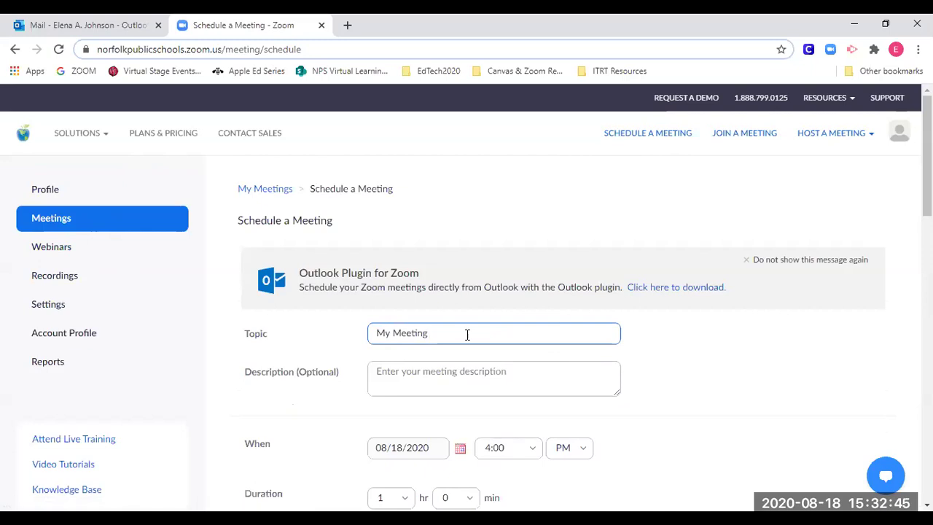
{"action": "type", "text": "Johnson"}
{"action": "scroll", "coordinate": [449, 404], "scroll_direction": "down", "scroll_amount": 2}
- Set the meeting to start on 09/09/2020 at 1:00 PM
{"action": "left_click", "coordinate": [458, 313]}
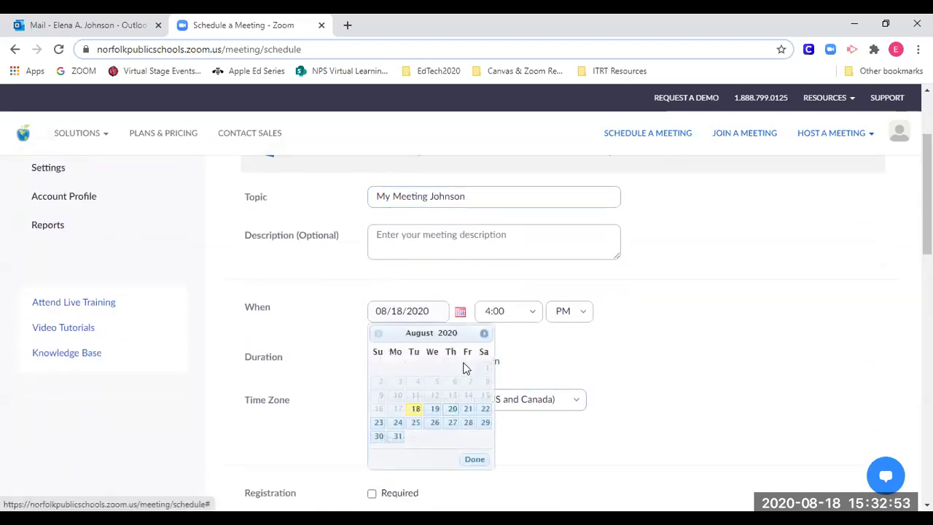
{"action": "left_click", "coordinate": [485, 333]}
{"action": "left_click", "coordinate": [485, 334]}
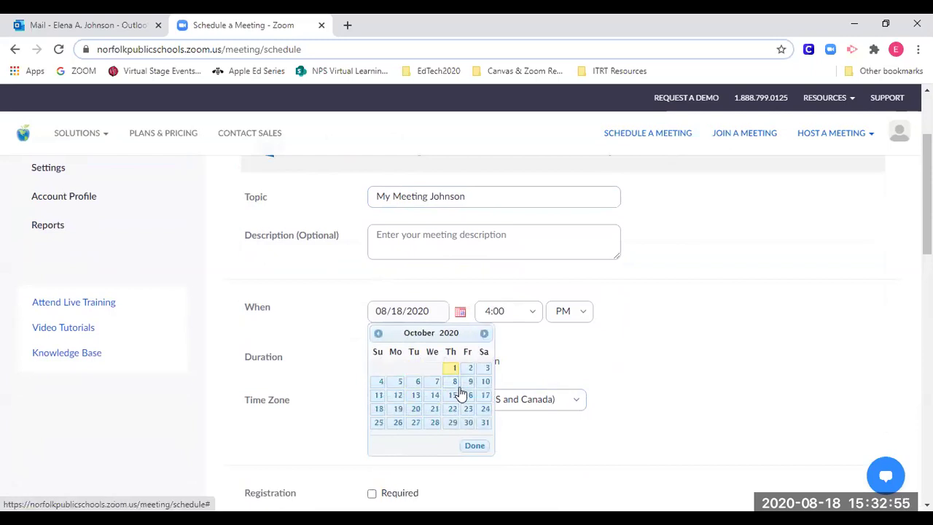
{"action": "left_click", "coordinate": [378, 334]}
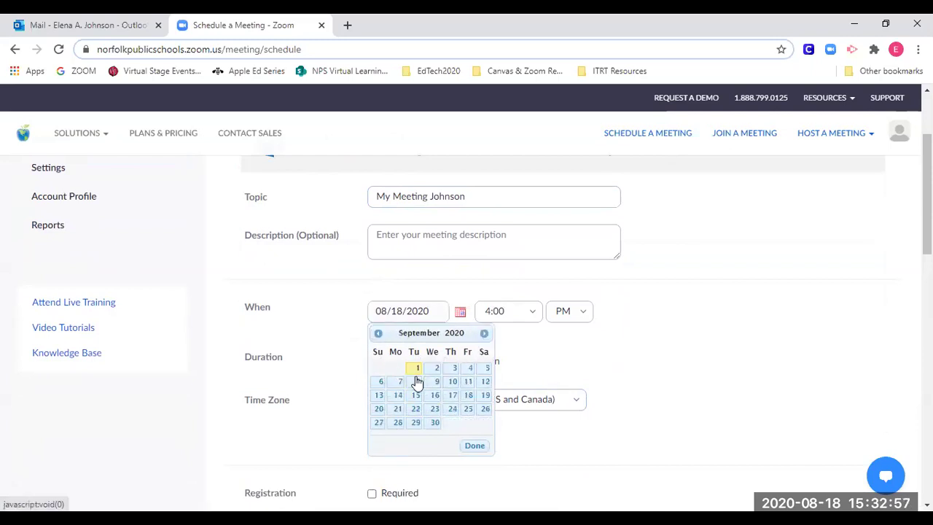
{"action": "left_click", "coordinate": [435, 381]}
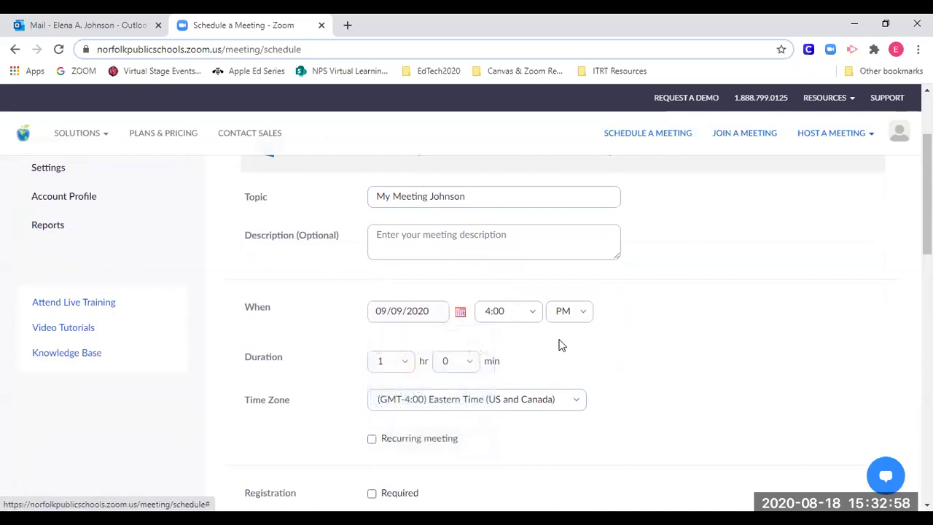
{"action": "left_click", "coordinate": [531, 311]}
{"action": "left_click", "coordinate": [512, 388]}
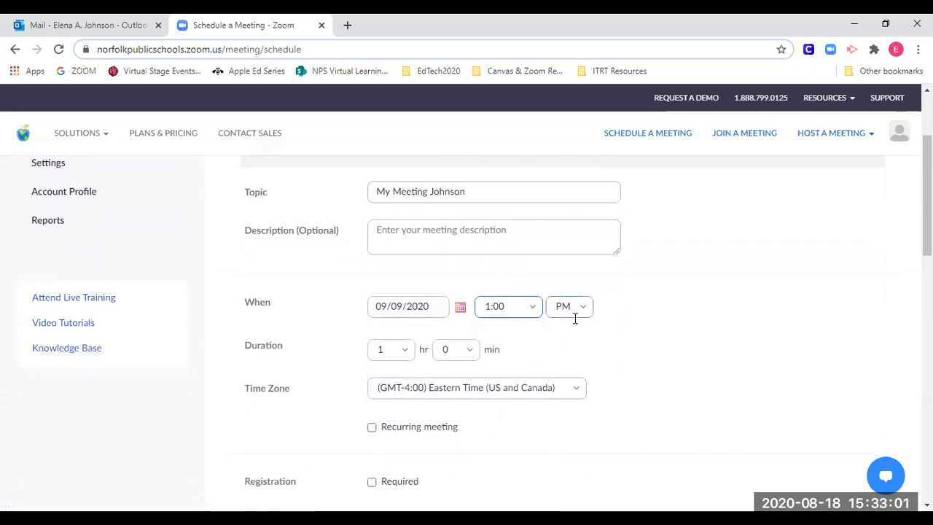
{"action": "left_click", "coordinate": [580, 312]}
{"action": "left_click", "coordinate": [572, 361]}
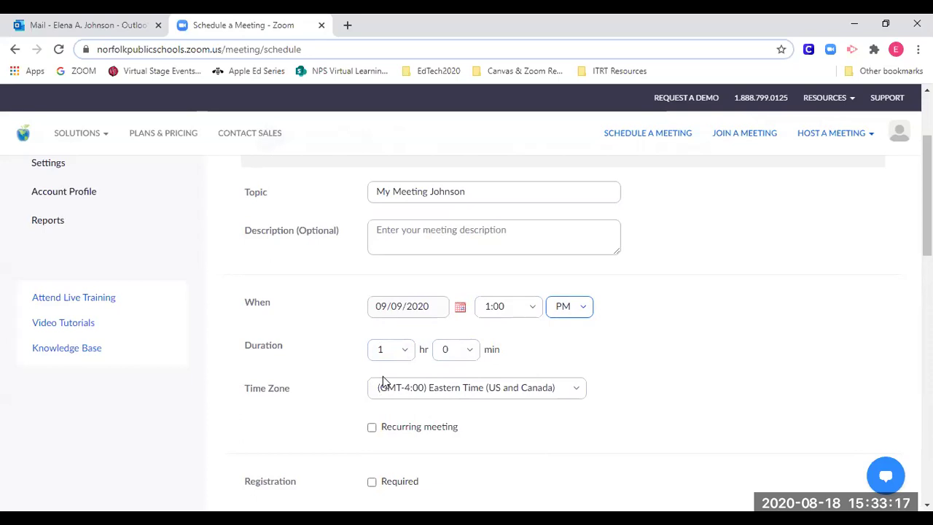
- Turn participant video off for the meeting
{"action": "scroll", "coordinate": [346, 372], "scroll_direction": "down", "scroll_amount": 3}
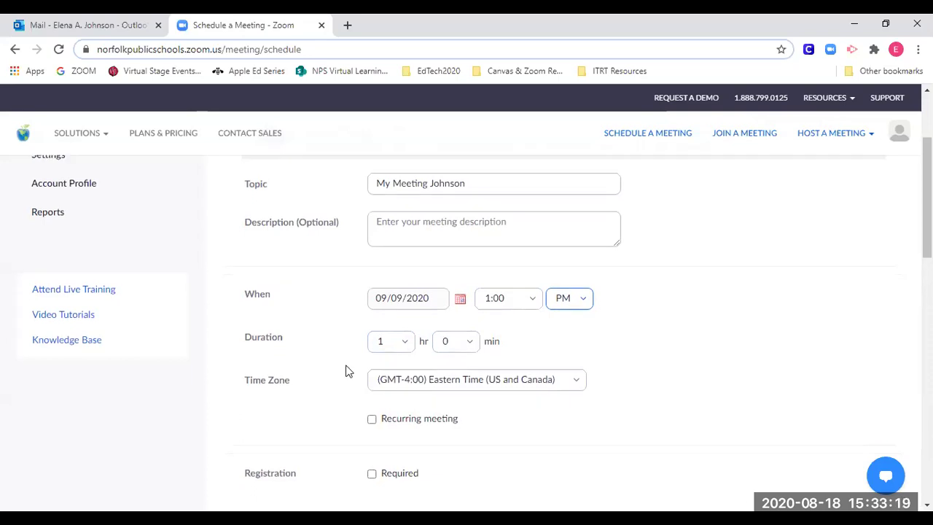
{"action": "scroll", "coordinate": [347, 372], "scroll_direction": "down", "scroll_amount": 2}
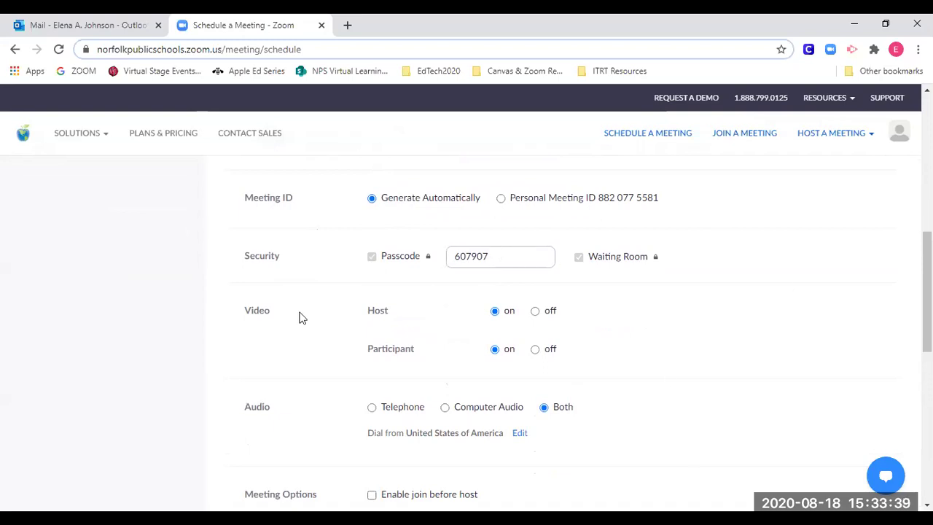
{"action": "scroll", "coordinate": [267, 270], "scroll_direction": "down", "scroll_amount": 2}
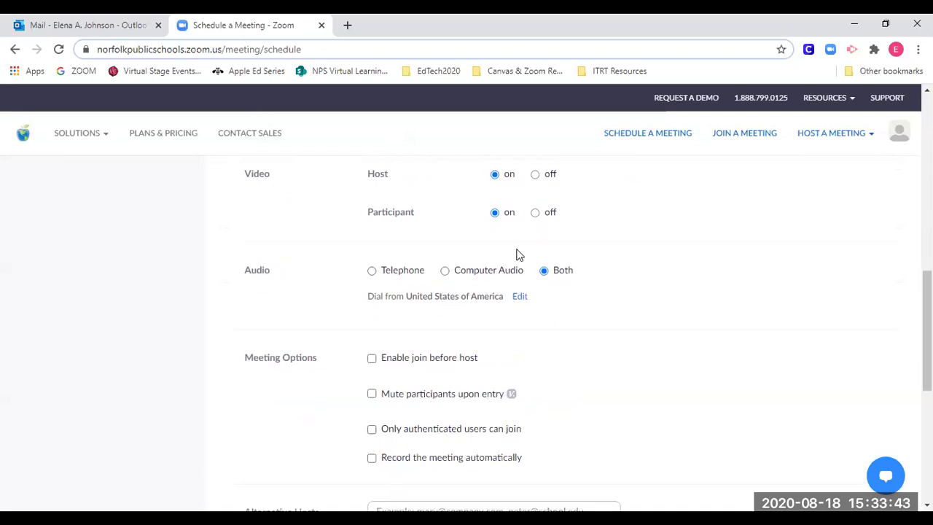
{"action": "scroll", "coordinate": [519, 254], "scroll_direction": "up", "scroll_amount": 1}
{"action": "left_click", "coordinate": [536, 281]}
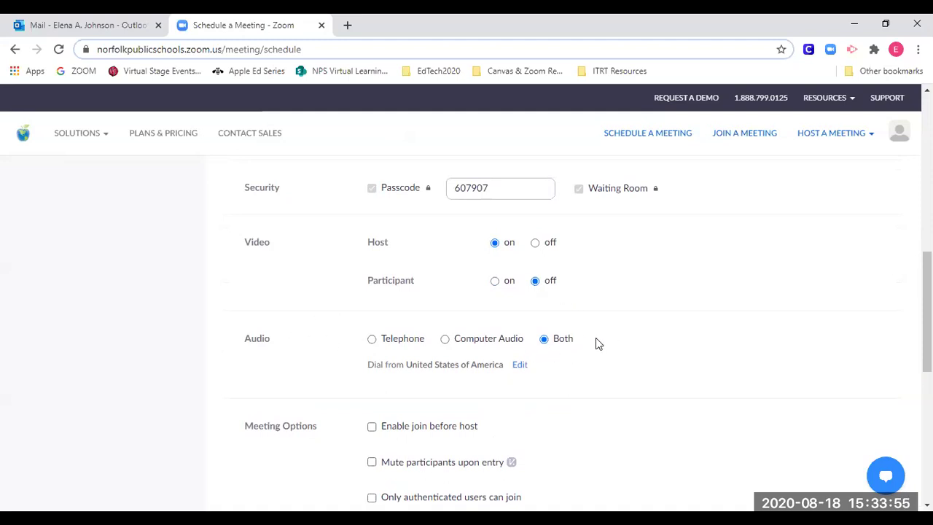
- Enable 'Mute participants upon entry' under Meeting Options
{"action": "scroll", "coordinate": [339, 354], "scroll_direction": "down", "scroll_amount": 3}
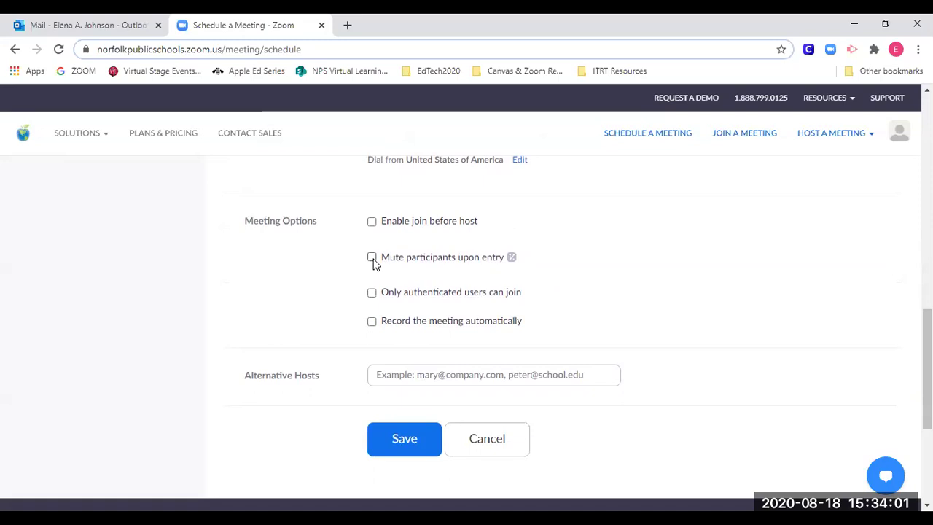
{"action": "left_click", "coordinate": [372, 257]}
{"action": "scroll", "coordinate": [574, 315], "scroll_direction": "down", "scroll_amount": 1}
{"action": "scroll", "coordinate": [574, 310], "scroll_direction": "down", "scroll_amount": 1}
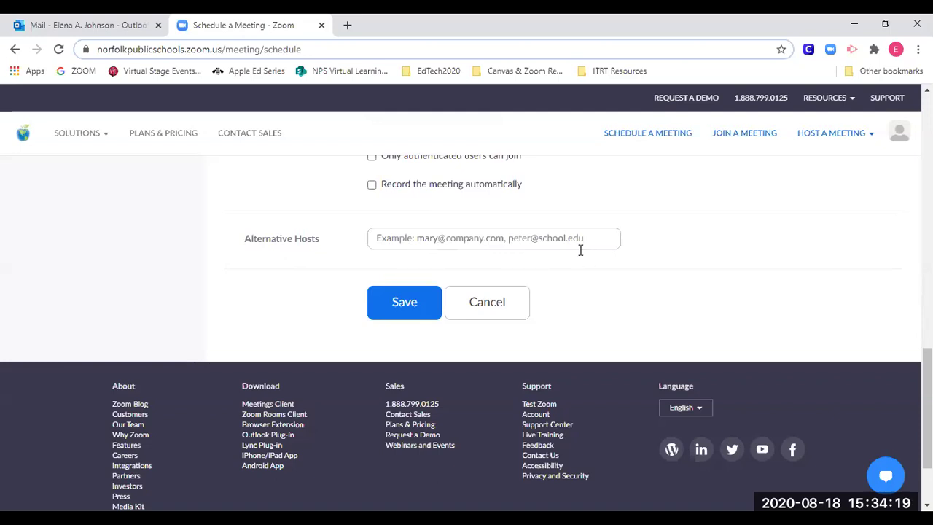
- Save the scheduled Sep 9 meeting
{"action": "left_click", "coordinate": [400, 306]}
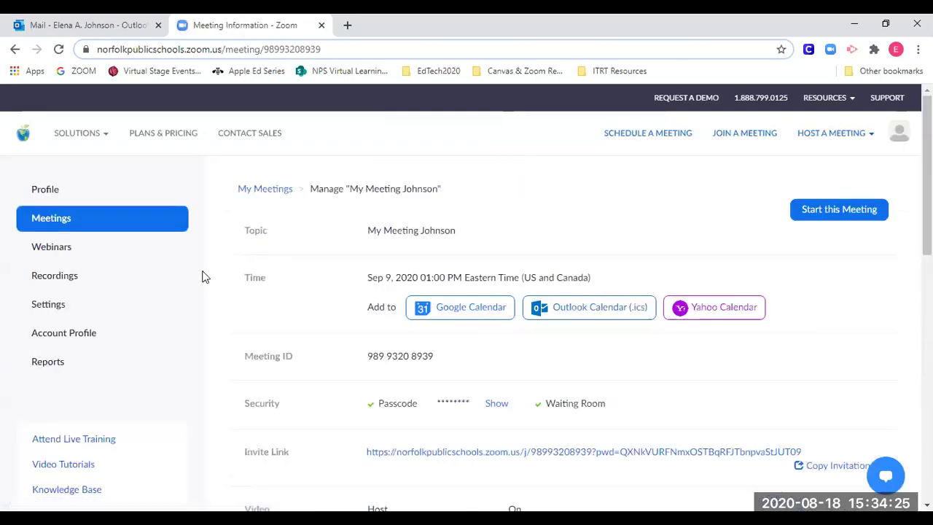
{"action": "scroll", "coordinate": [203, 277], "scroll_direction": "down", "scroll_amount": 1}
{"action": "scroll", "coordinate": [204, 277], "scroll_direction": "up", "scroll_amount": 1}
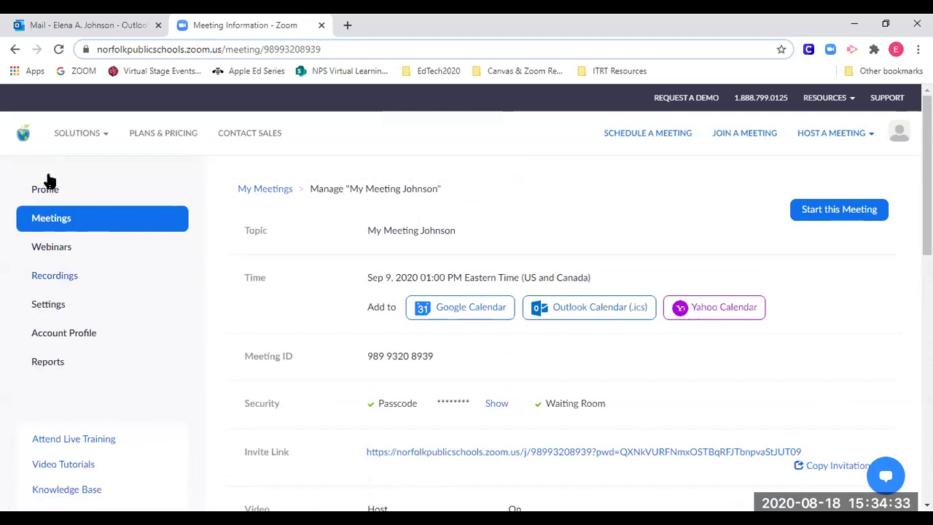
- Open the Sep 9 meeting's details from the Meetings list and scroll to its invite link
{"action": "left_click", "coordinate": [45, 224]}
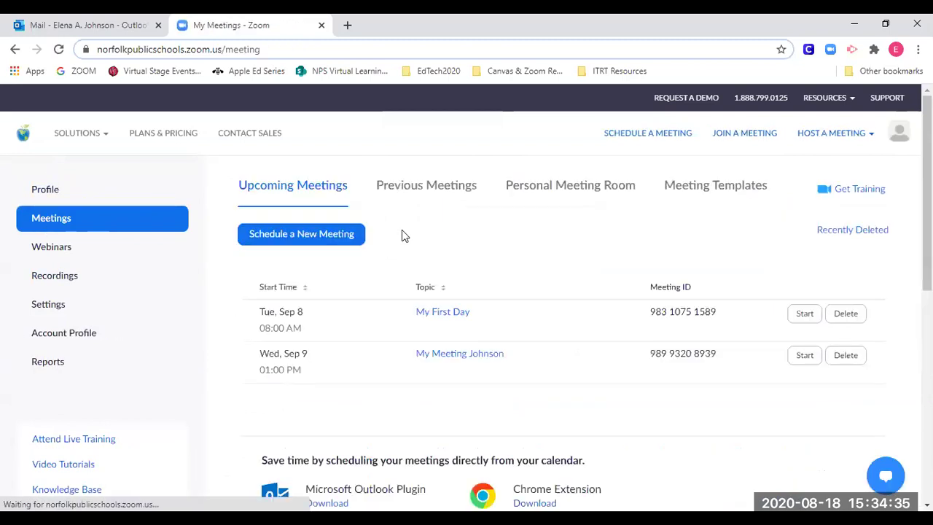
{"action": "scroll", "coordinate": [447, 261], "scroll_direction": "down", "scroll_amount": 1}
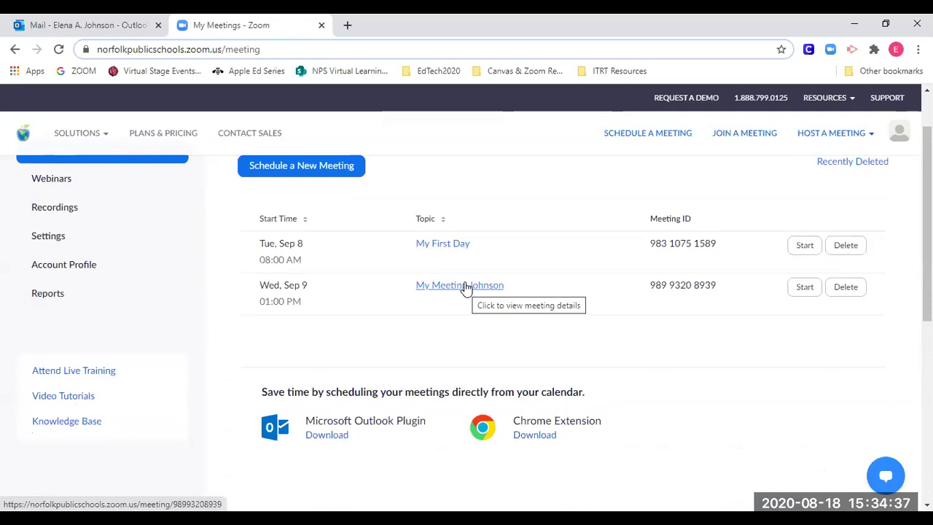
{"action": "left_click", "coordinate": [465, 286]}
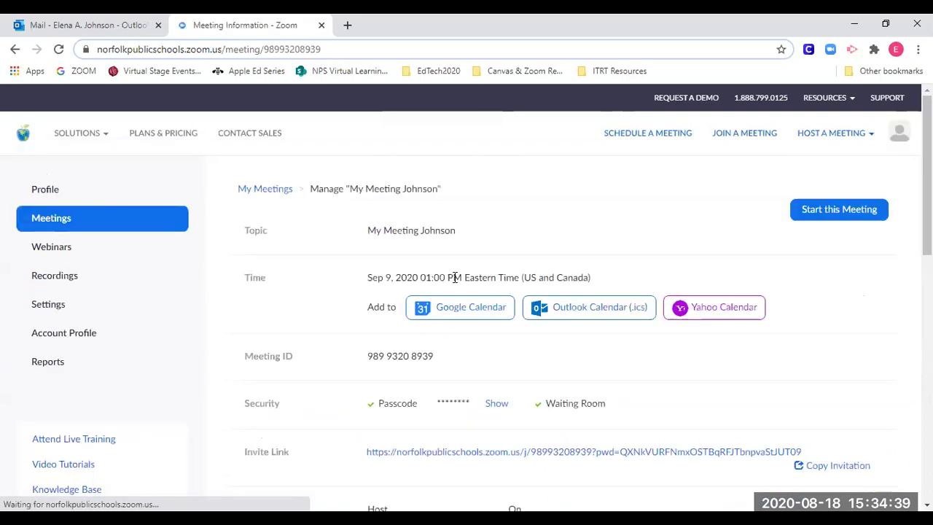
{"action": "scroll", "coordinate": [650, 233], "scroll_direction": "down", "scroll_amount": 1}
{"action": "scroll", "coordinate": [736, 224], "scroll_direction": "up", "scroll_amount": 1}
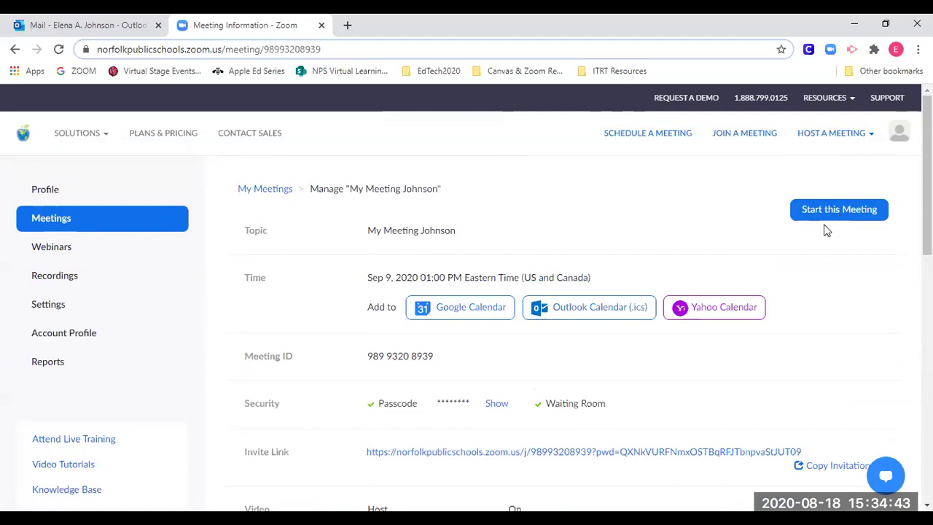
{"action": "scroll", "coordinate": [350, 292], "scroll_direction": "down", "scroll_amount": 2}
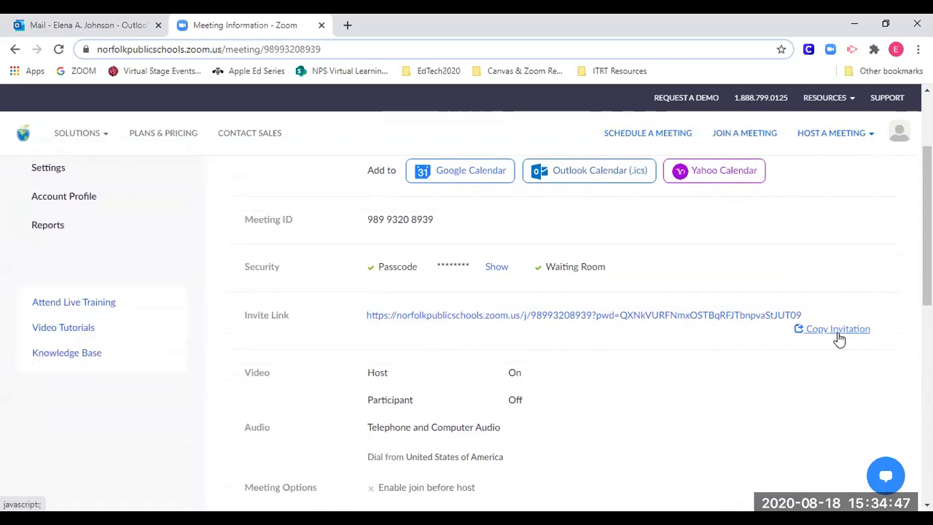
- Copy the meeting invitation with Copy Meeting Invitation and switch to the Outlook draft
{"action": "left_click", "coordinate": [839, 332]}
{"action": "left_click", "coordinate": [839, 334]}
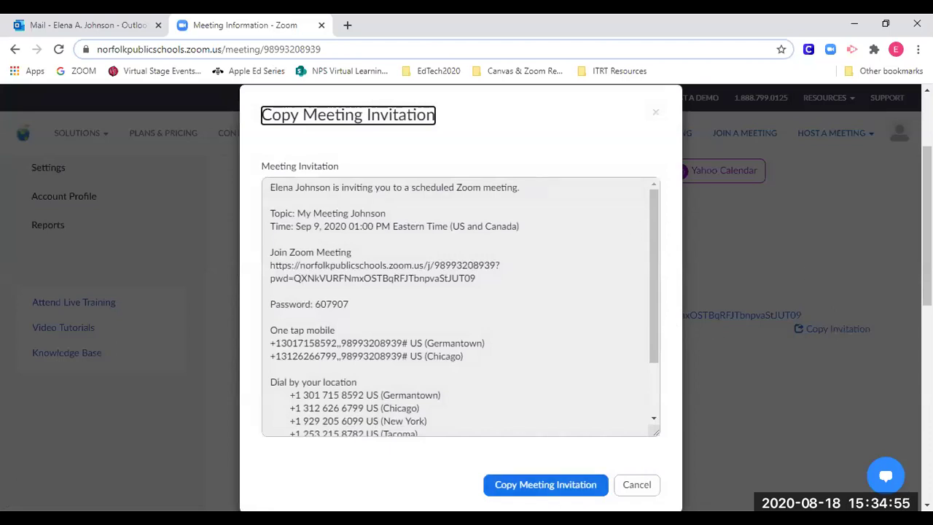
{"action": "left_click", "coordinate": [551, 493]}
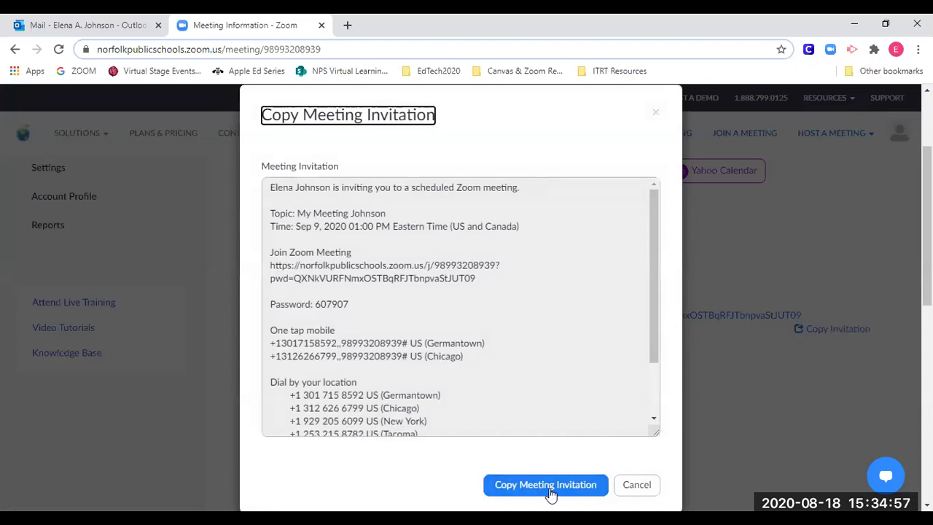
{"action": "left_click", "coordinate": [552, 493]}
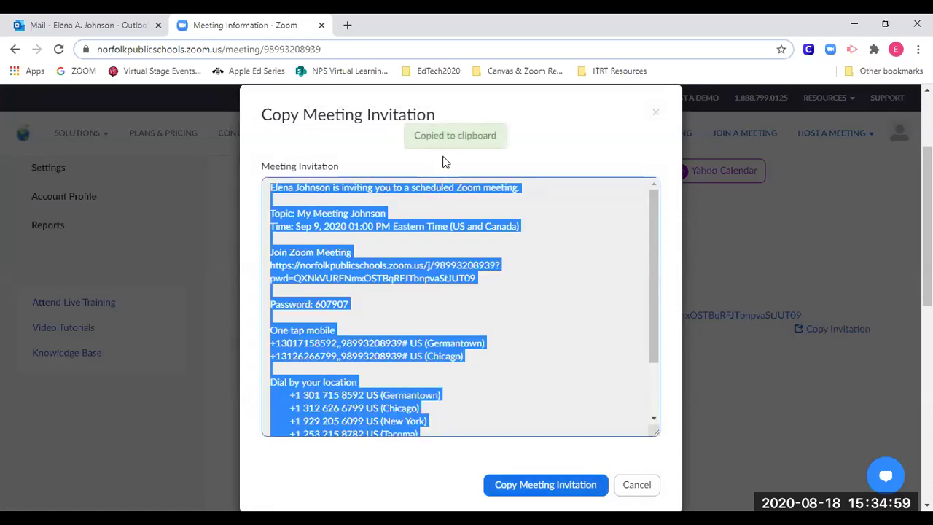
{"action": "left_click", "coordinate": [86, 23]}
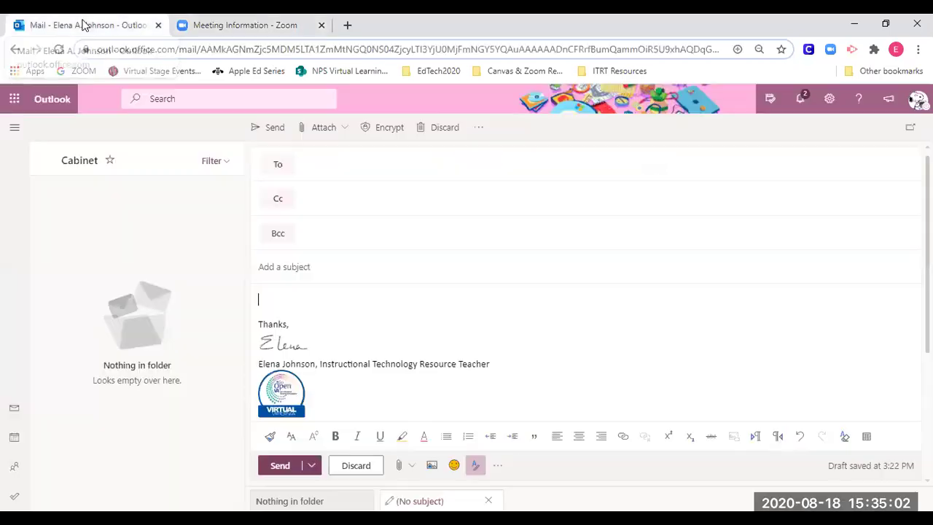
- Paste the Zoom invitation into the Outlook message body, then switch to the slideshow
{"action": "right_click", "coordinate": [328, 297]}
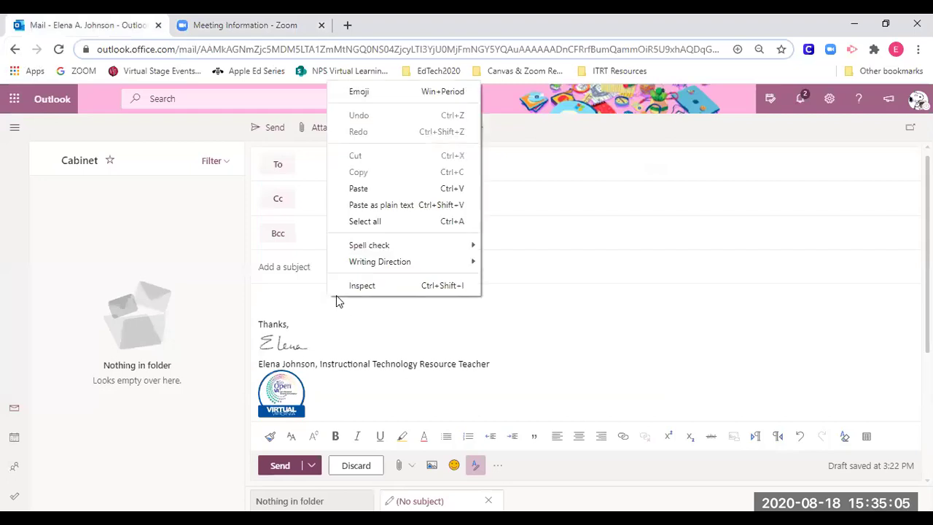
{"action": "left_click", "coordinate": [391, 188]}
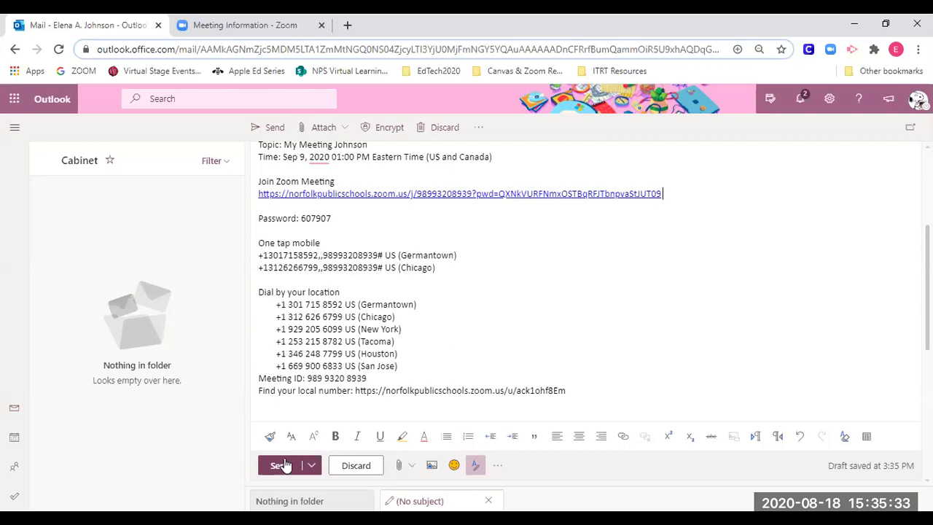
{"action": "scroll", "coordinate": [703, 369], "scroll_direction": "up", "scroll_amount": 3}
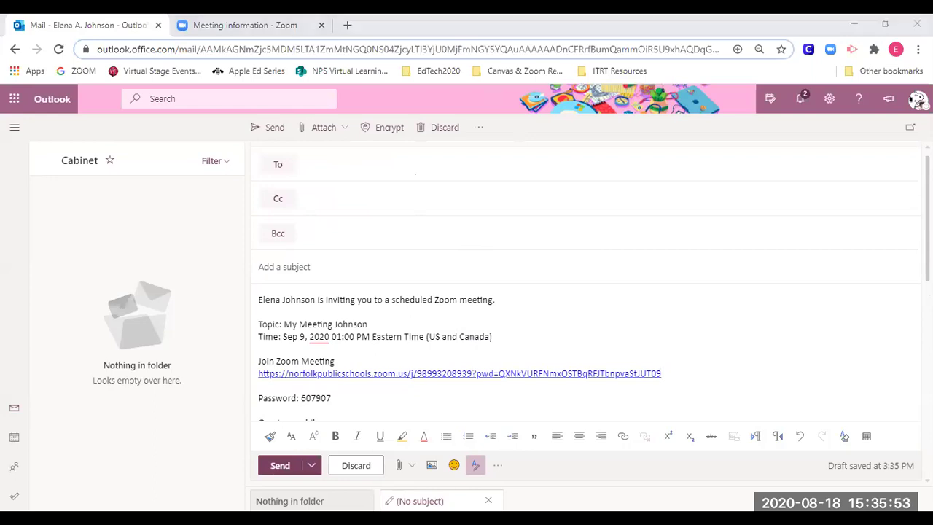
{"action": "key", "text": "alt+Tab"}
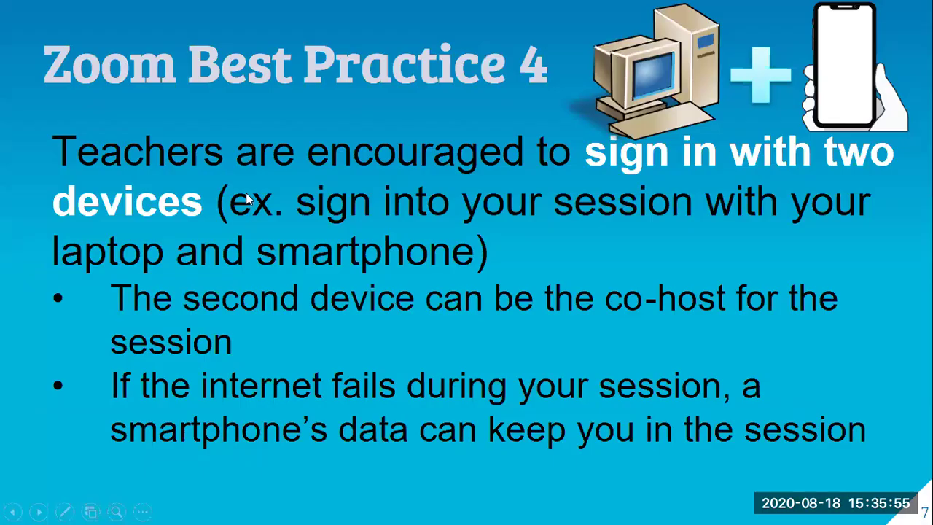
- Jump the slideshow to slide 25 and advance to slide 27, 'Ending the Session'
{"action": "key", "text": "2"}
{"action": "key", "text": "5"}
{"action": "key", "text": "Return"}
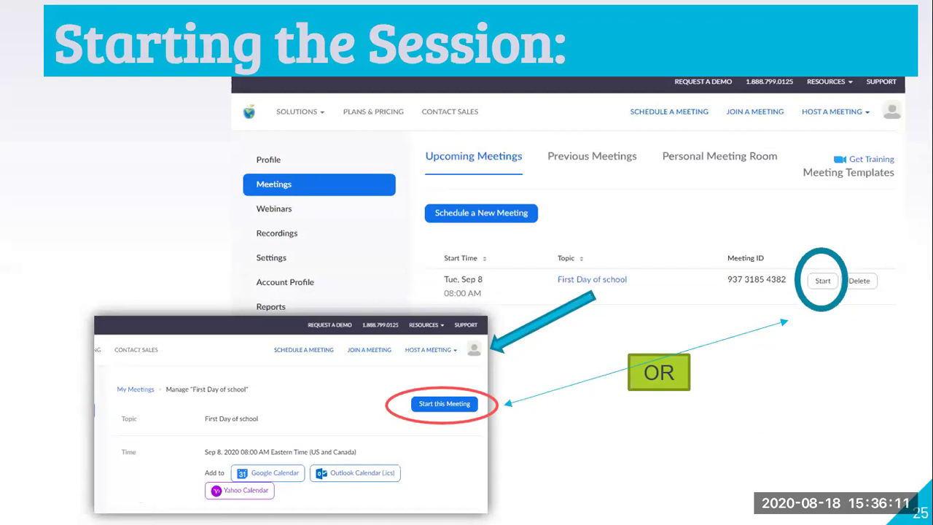
{"action": "left_click", "coordinate": [378, 128]}
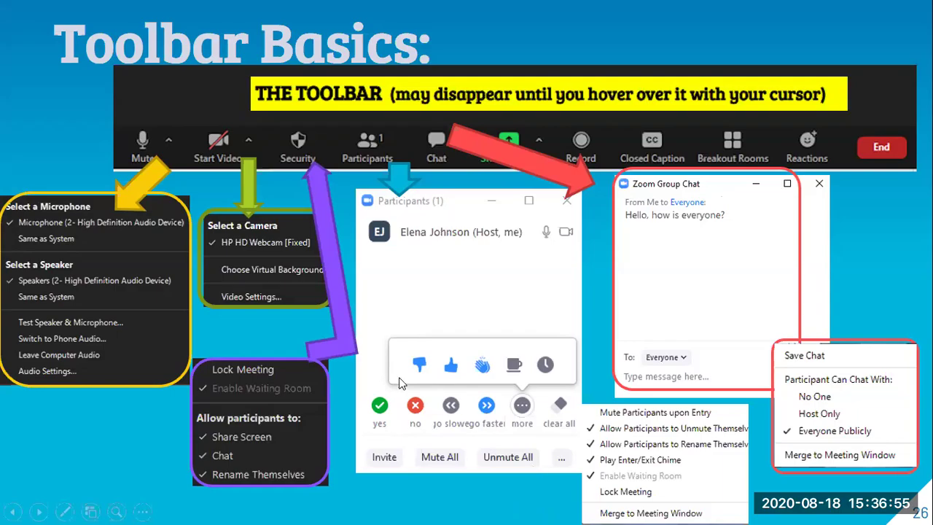
{"action": "key", "text": "Right"}
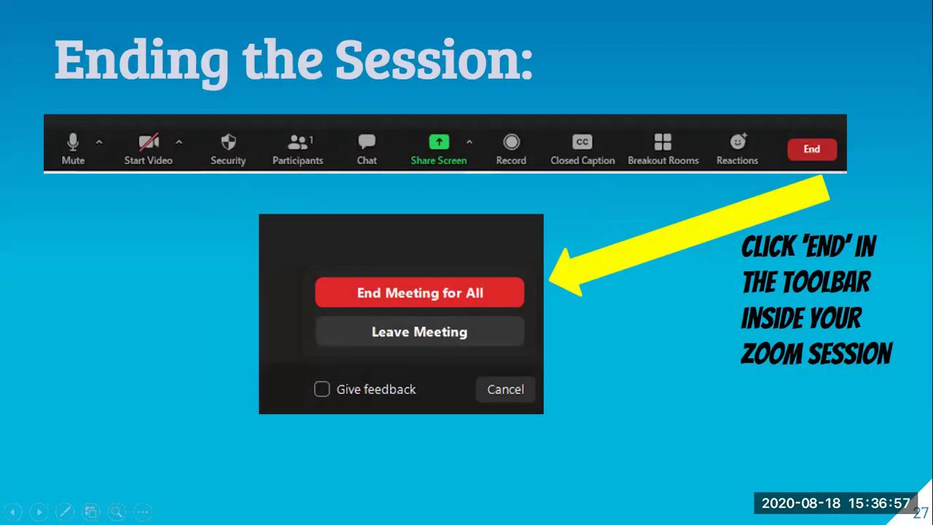